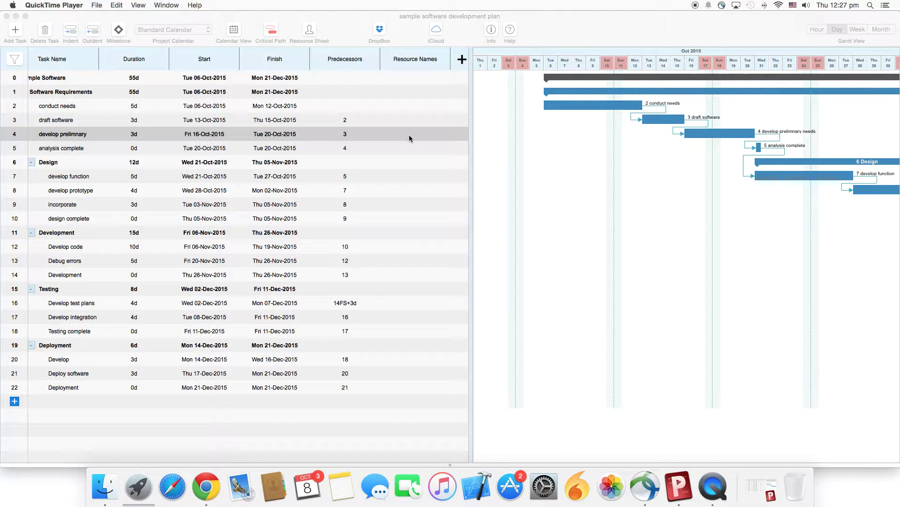
pyautogui.hscroll(1, 409, 135)
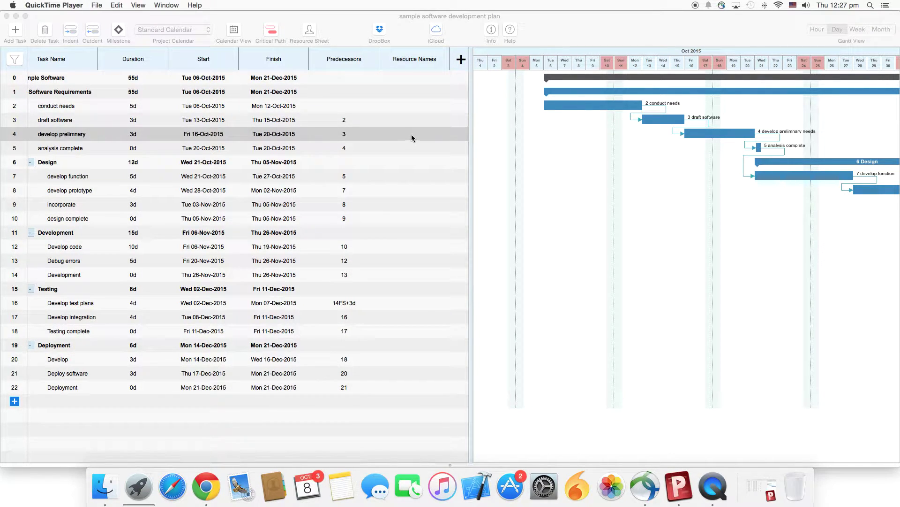
# From the draft software resource list, add resource Analyst at $50 per use and $50/hour
pyautogui.click(412, 121)
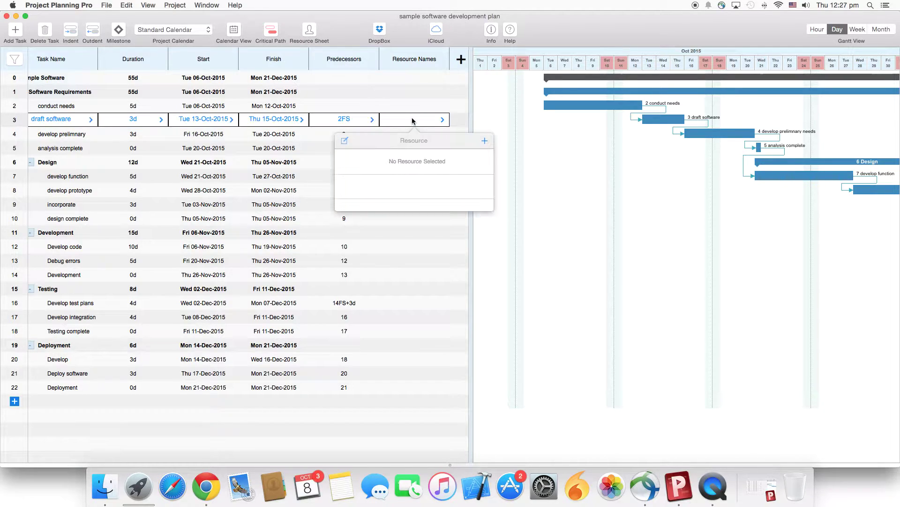
pyautogui.click(484, 143)
pyautogui.click(410, 161)
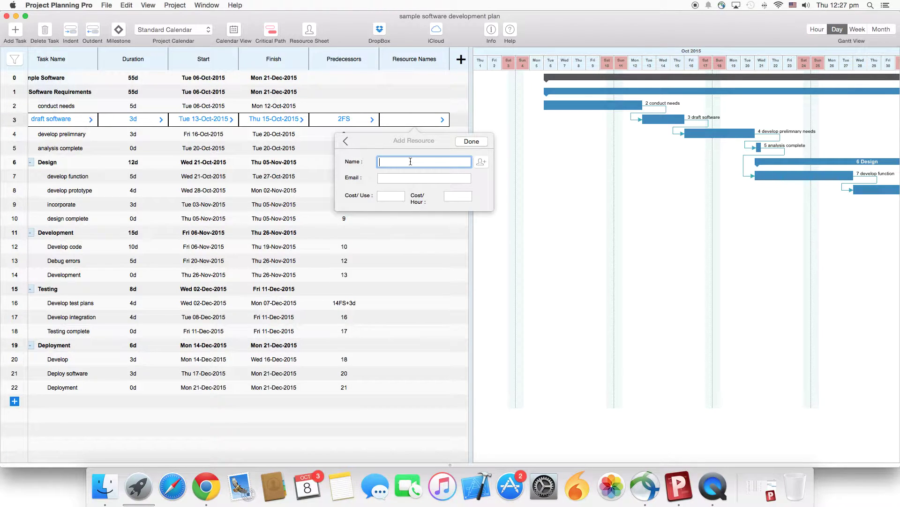
pyautogui.write('Analyst')
pyautogui.press('Tab')
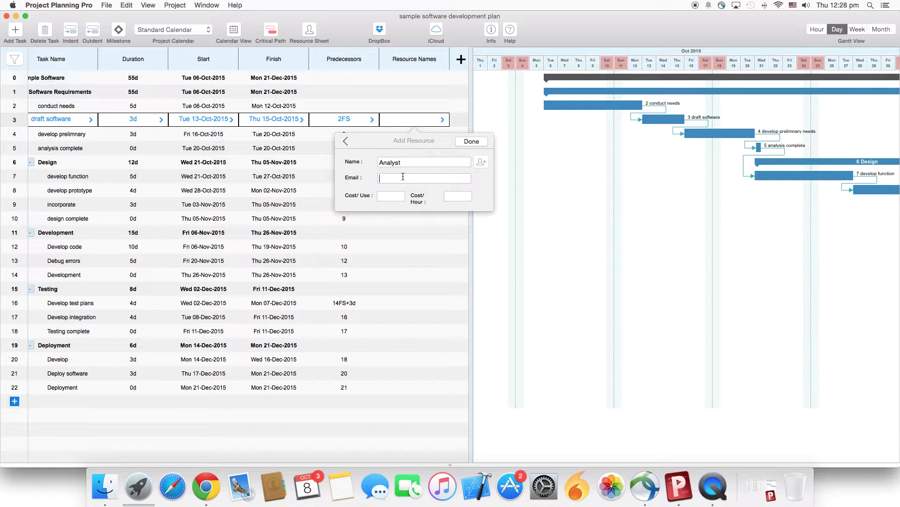
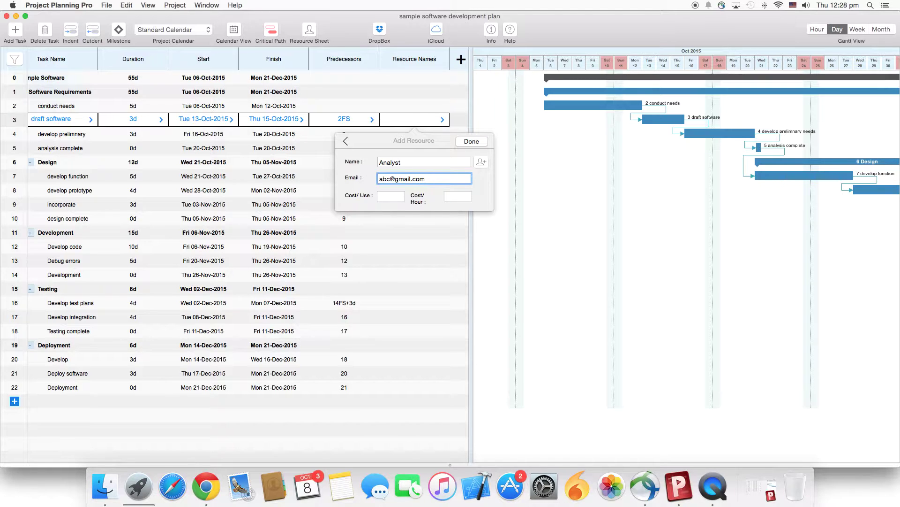
pyautogui.press('Tab')
pyautogui.write('5')
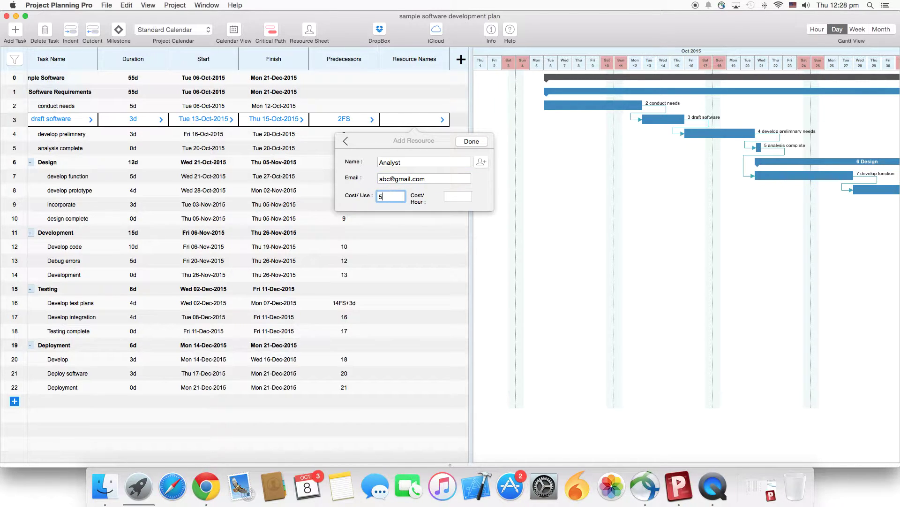
pyautogui.write('0')
pyautogui.click(462, 196)
pyautogui.write('50')
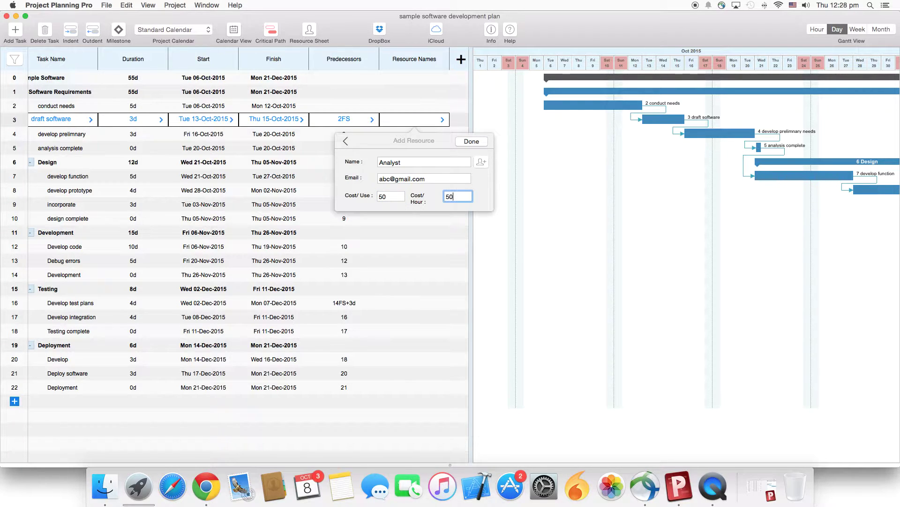
pyautogui.click(472, 141)
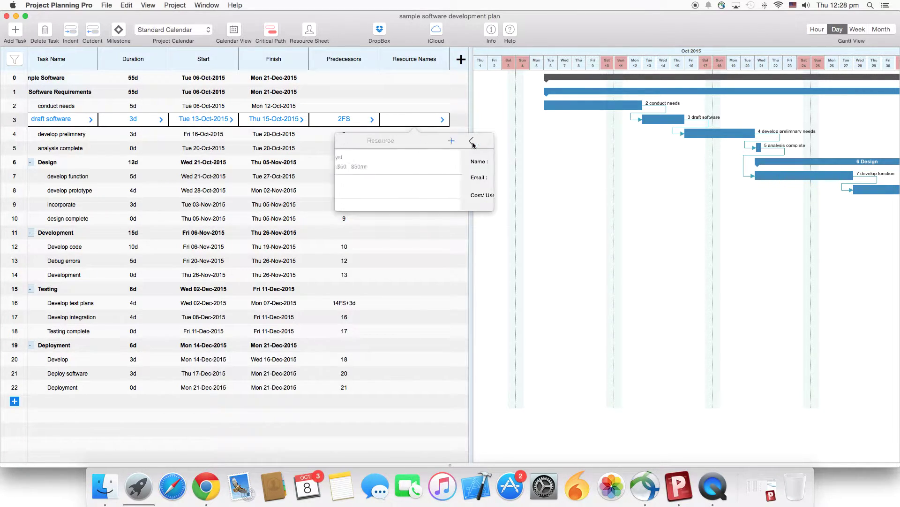
# Pick Analyst from the draft software task's resource list to assign it
pyautogui.click(411, 104)
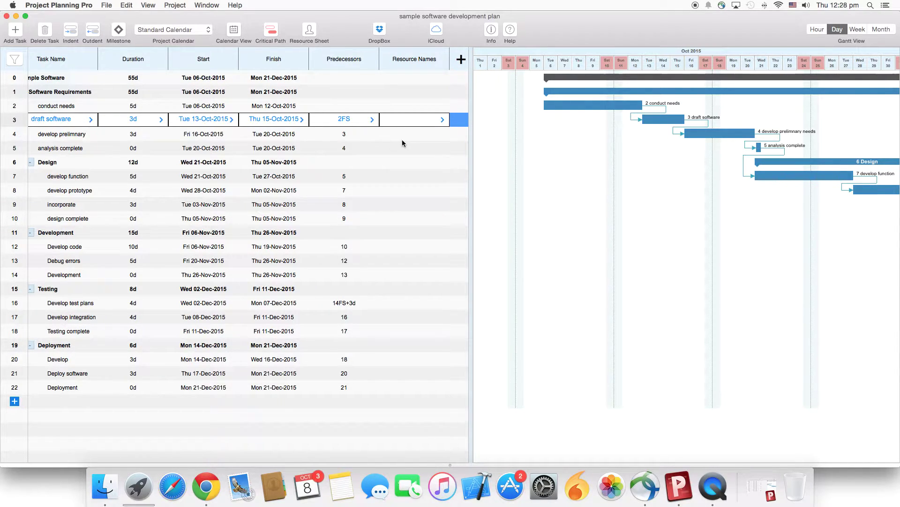
pyautogui.press('Return')
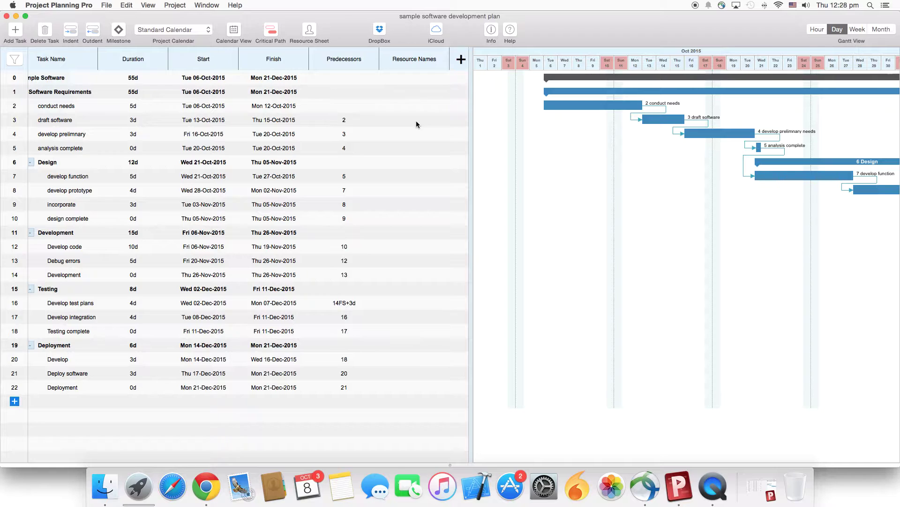
pyautogui.click(416, 121)
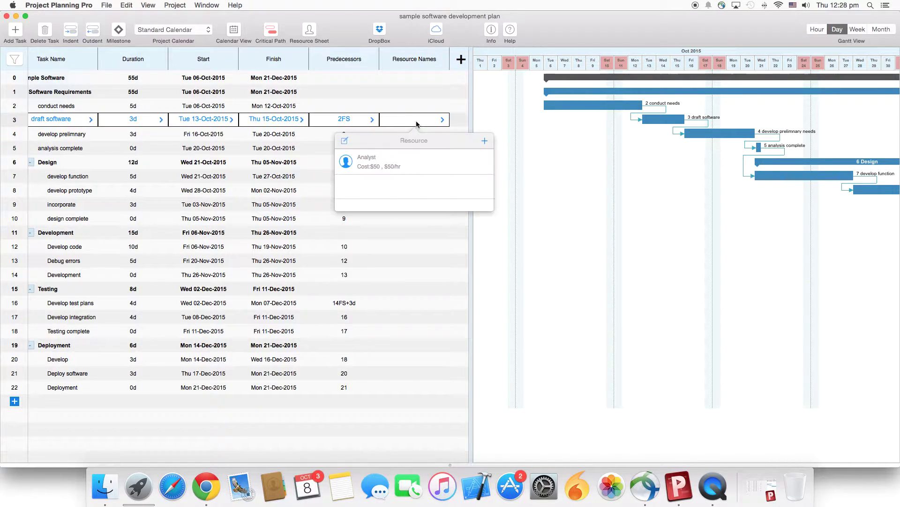
pyautogui.click(367, 162)
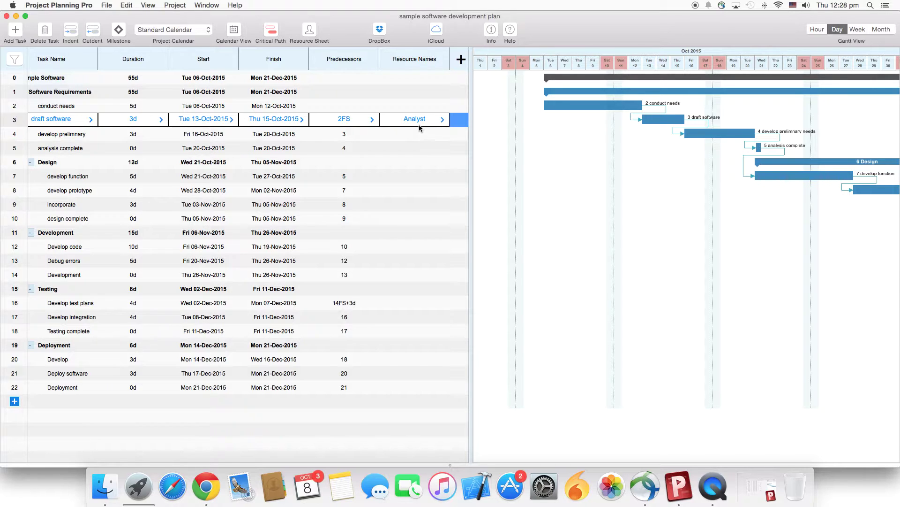
pyautogui.click(417, 121)
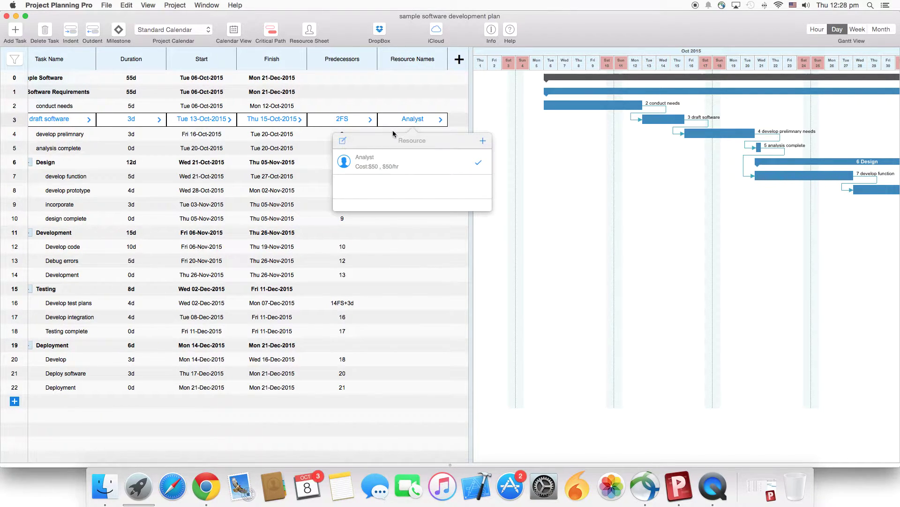
# Change Analyst's Cost/Hour to 25 and confirm the update for all its tasks
pyautogui.click(342, 143)
pyautogui.click(406, 162)
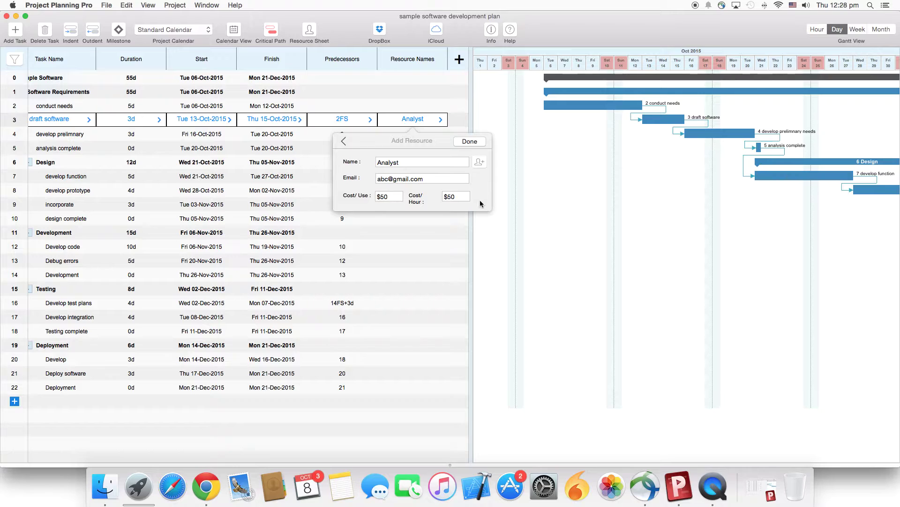
pyautogui.click(464, 197)
pyautogui.press('BackSpace')
pyautogui.press('BackSpace')
pyautogui.write('25')
pyautogui.click(466, 143)
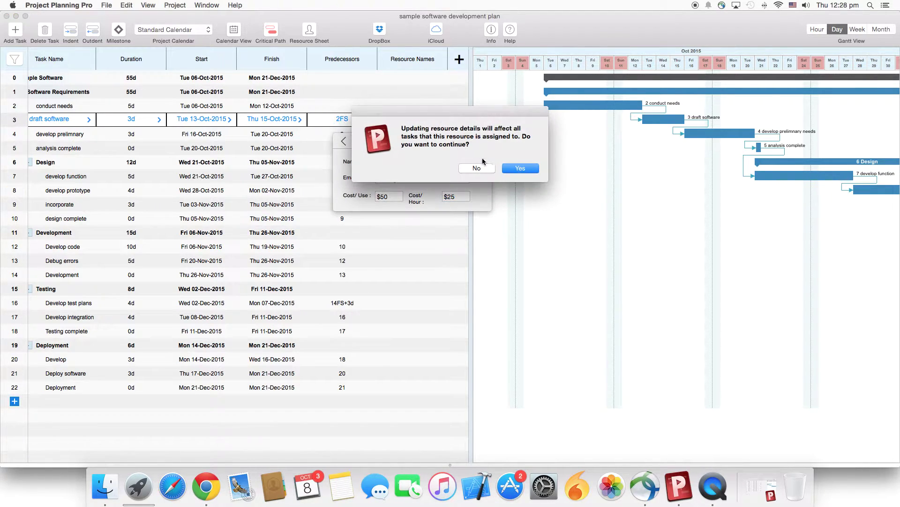
pyautogui.click(525, 170)
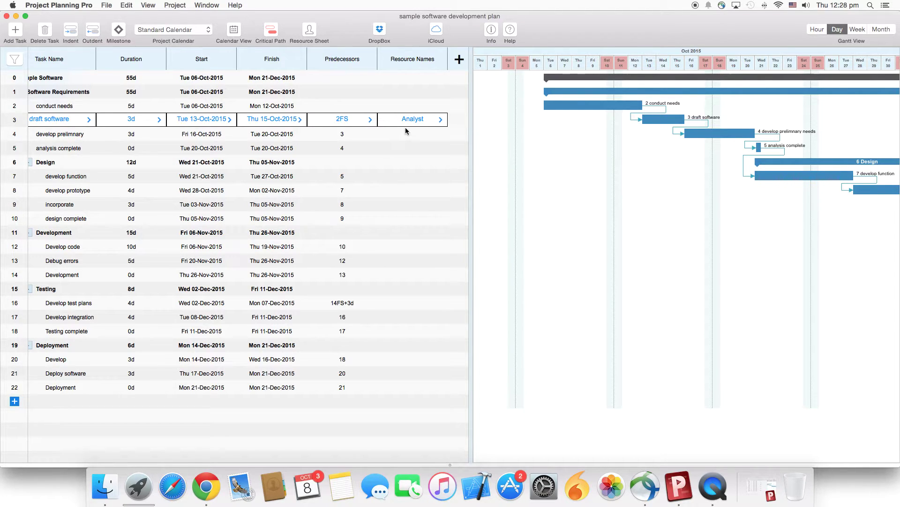
# Delete Analyst from the draft software resource list and confirm the deletion
pyautogui.click(402, 134)
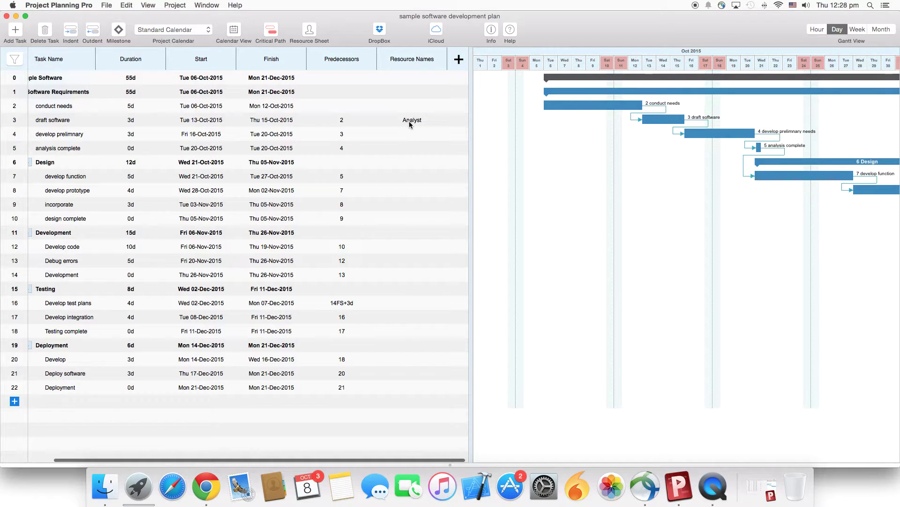
pyautogui.click(409, 121)
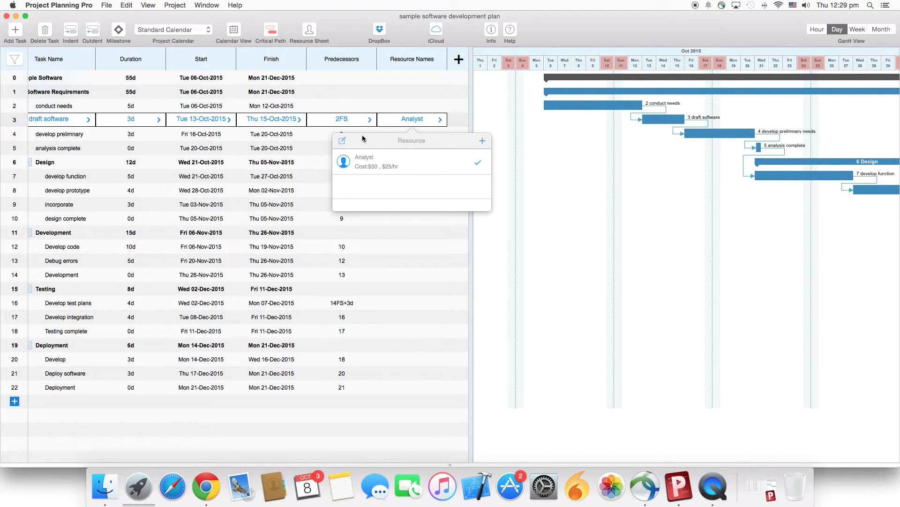
pyautogui.click(344, 143)
pyautogui.click(338, 161)
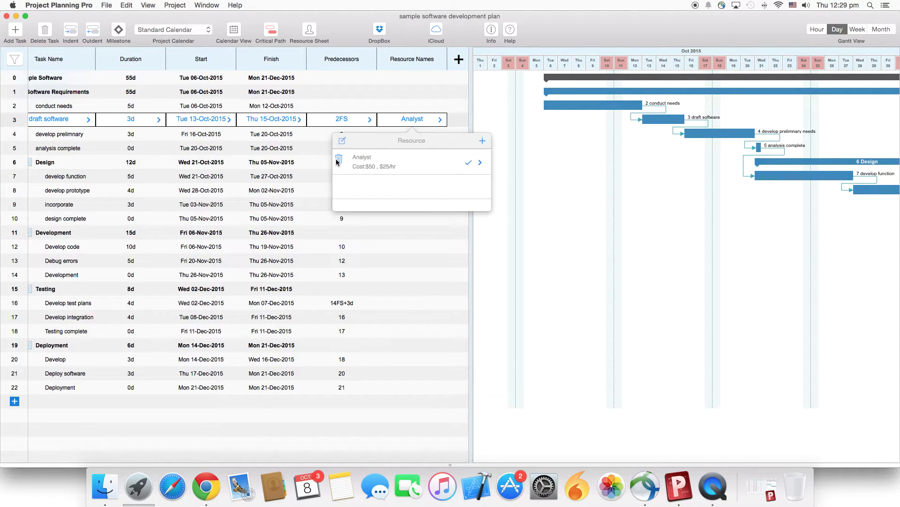
pyautogui.click(340, 161)
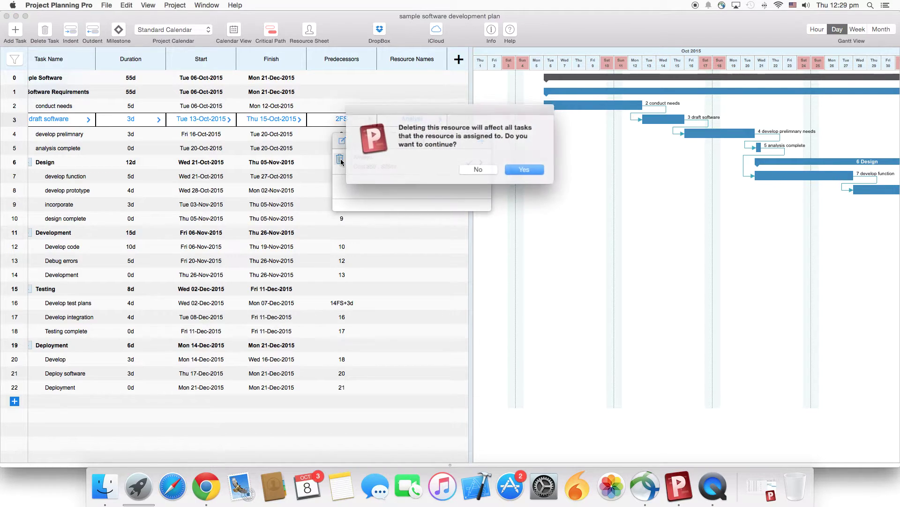
pyautogui.click(533, 171)
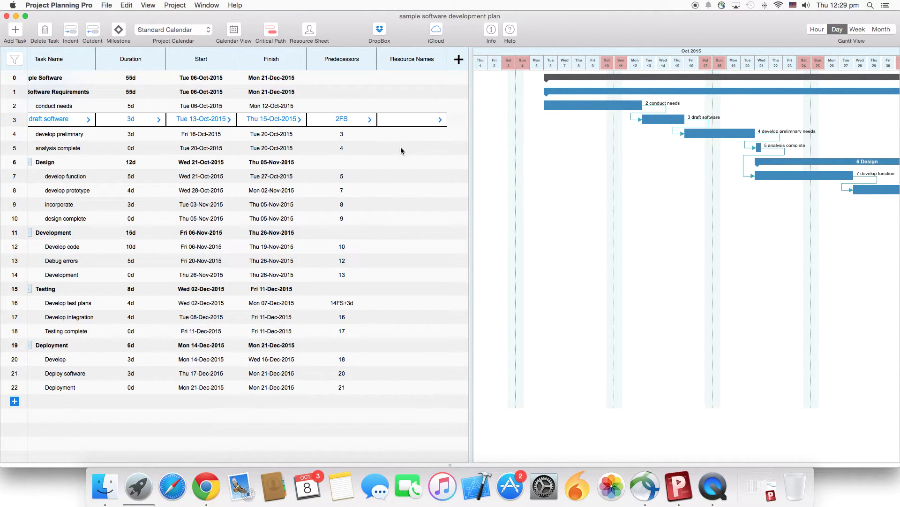
pyautogui.press('Return')
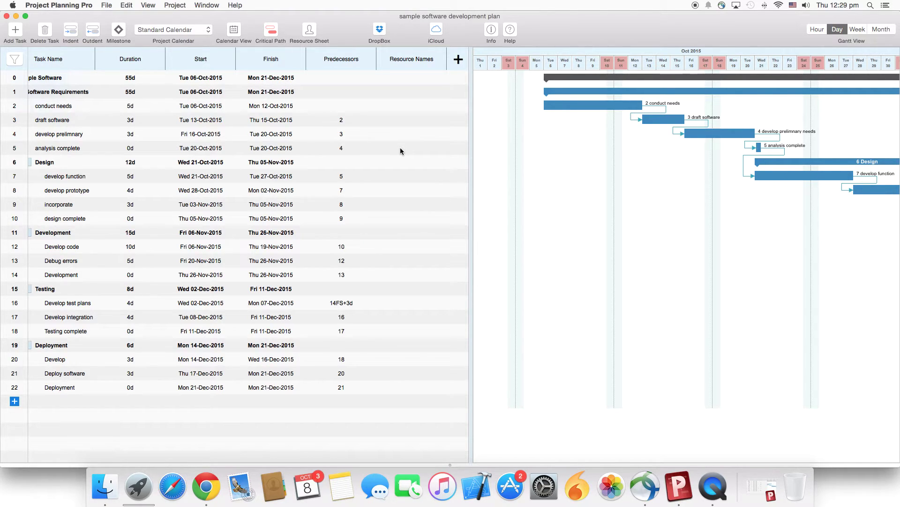
pyautogui.click(400, 152)
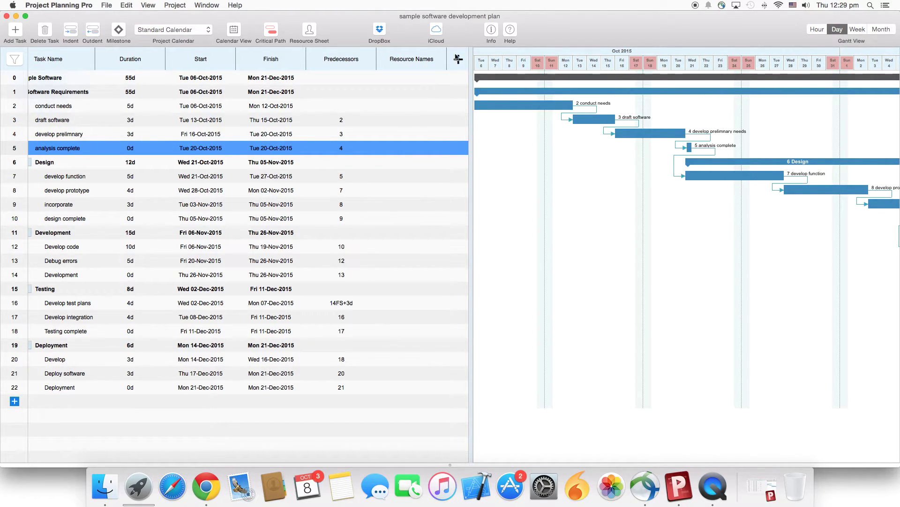
pyautogui.click(493, 31)
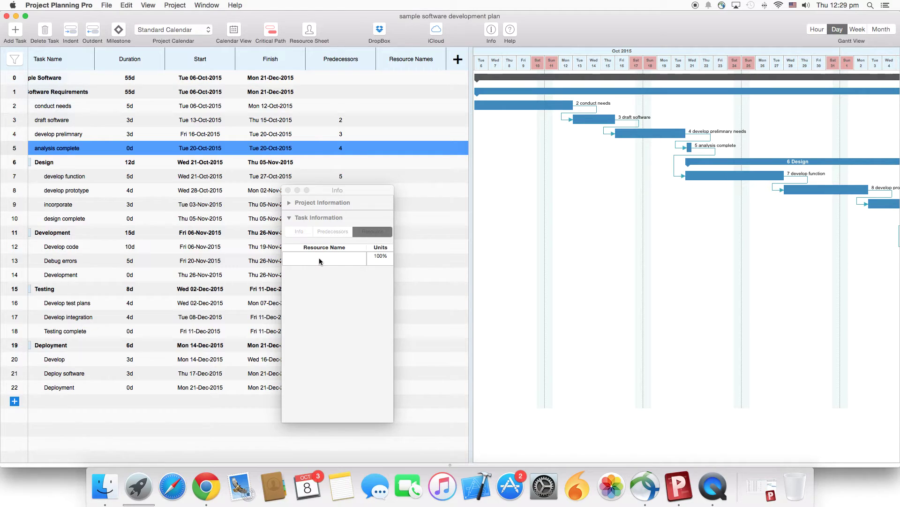
pyautogui.click(320, 261)
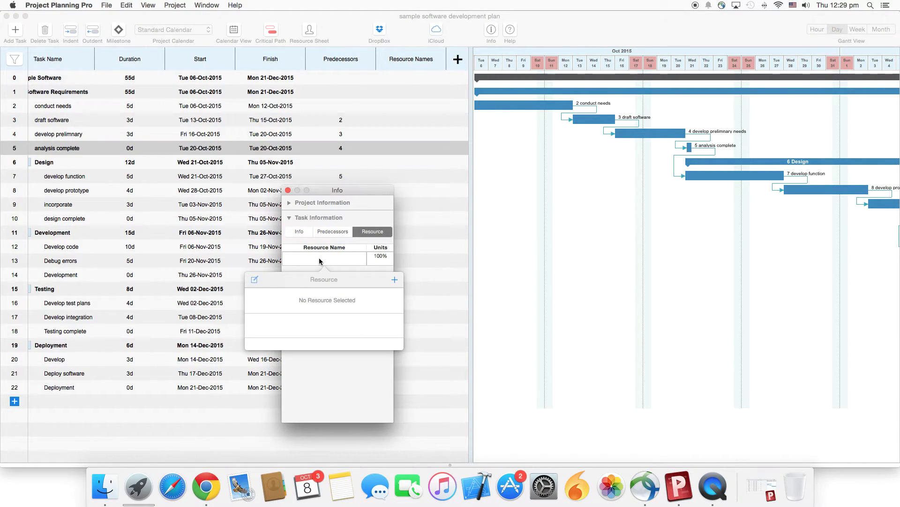
pyautogui.click(394, 281)
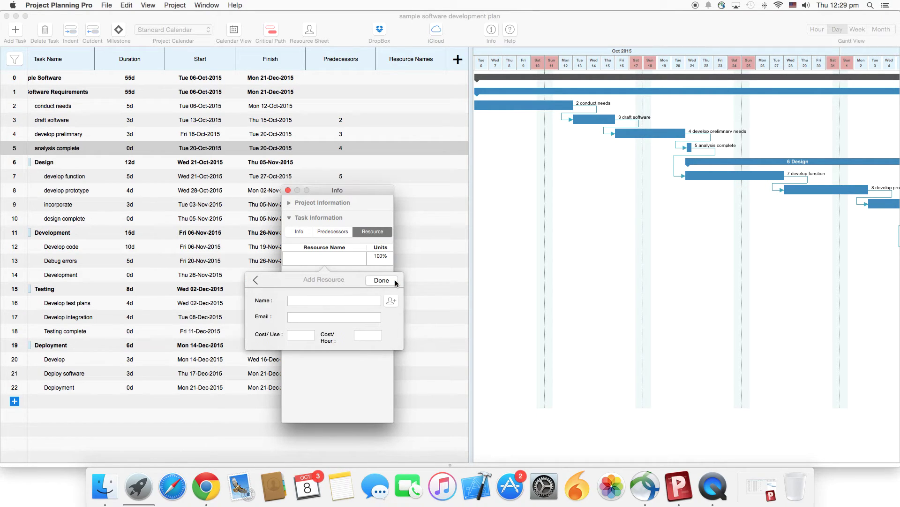
pyautogui.click(343, 300)
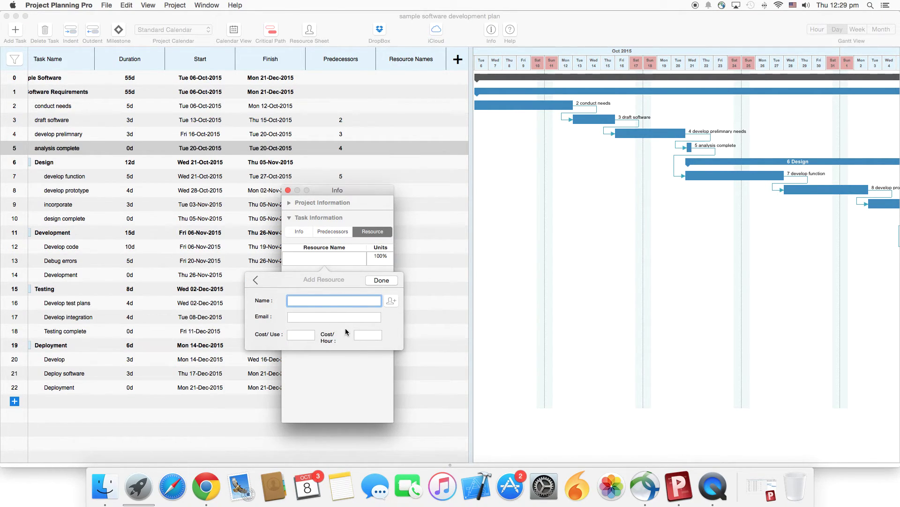
pyautogui.click(288, 191)
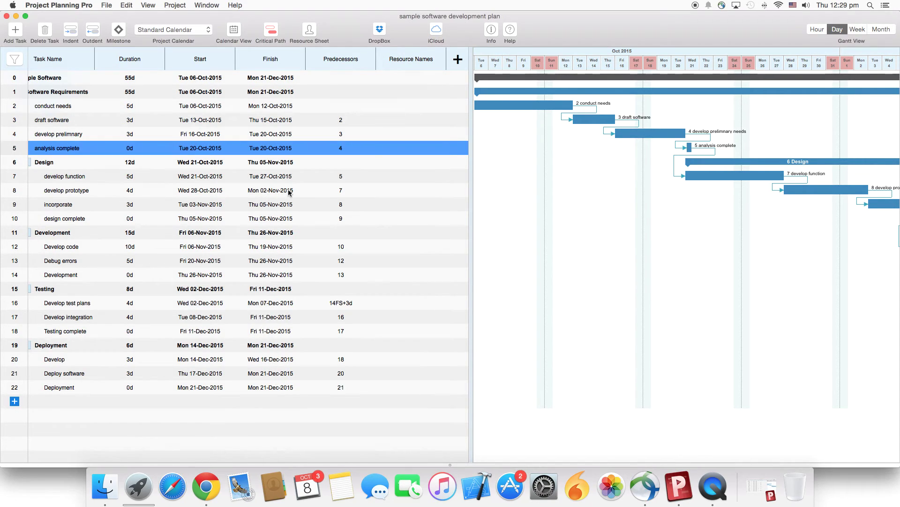